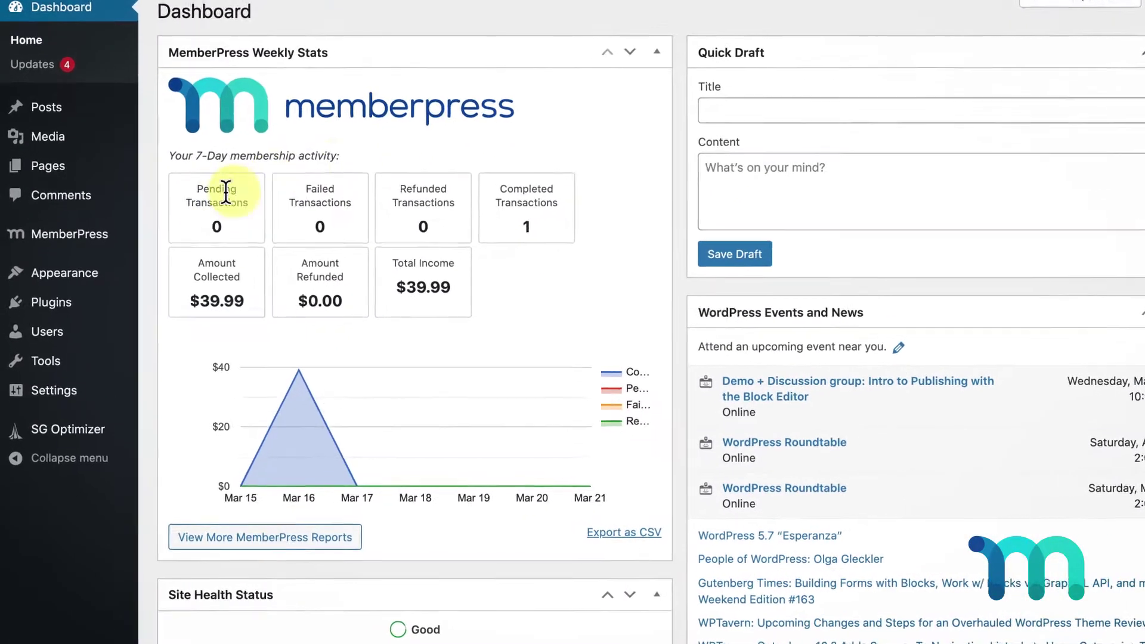
Step: Create a new MemberPress group titled 'Bronze | Silver | Gold' with 'Some content' as its description
mouse_move(60, 259)
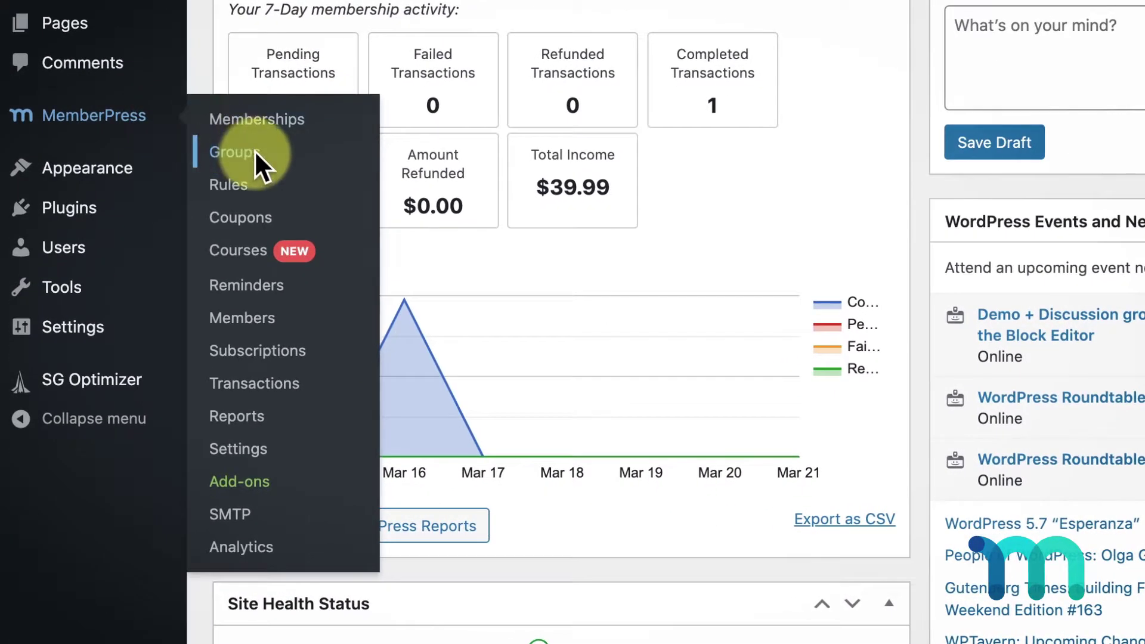
click(255, 153)
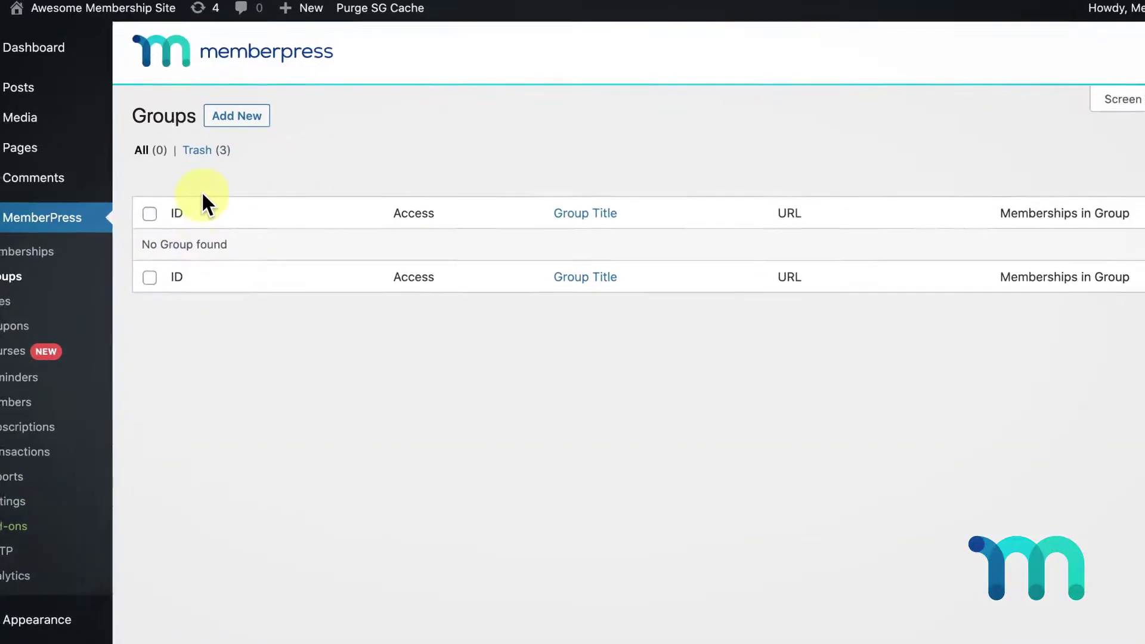
click(237, 116)
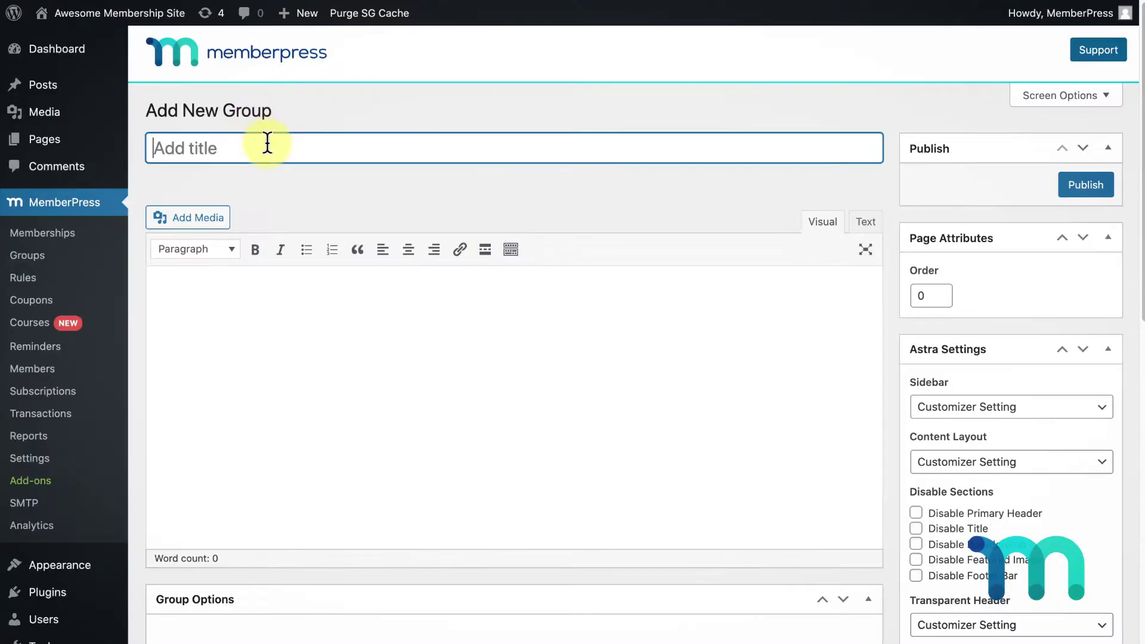
text(Bronze)
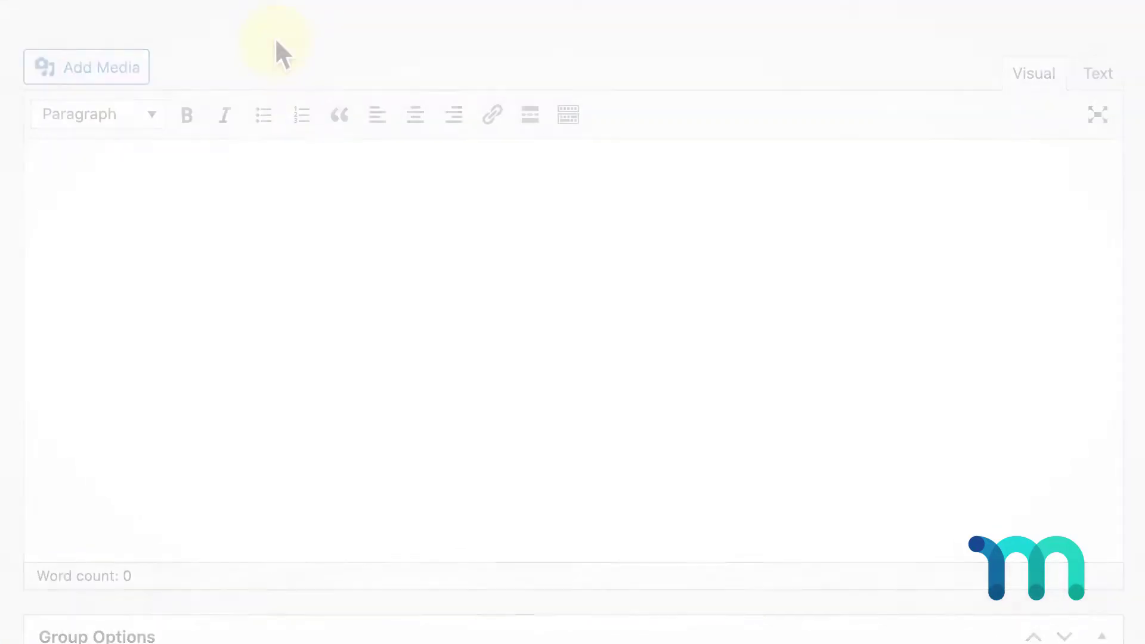
text(S)
text(ome content)
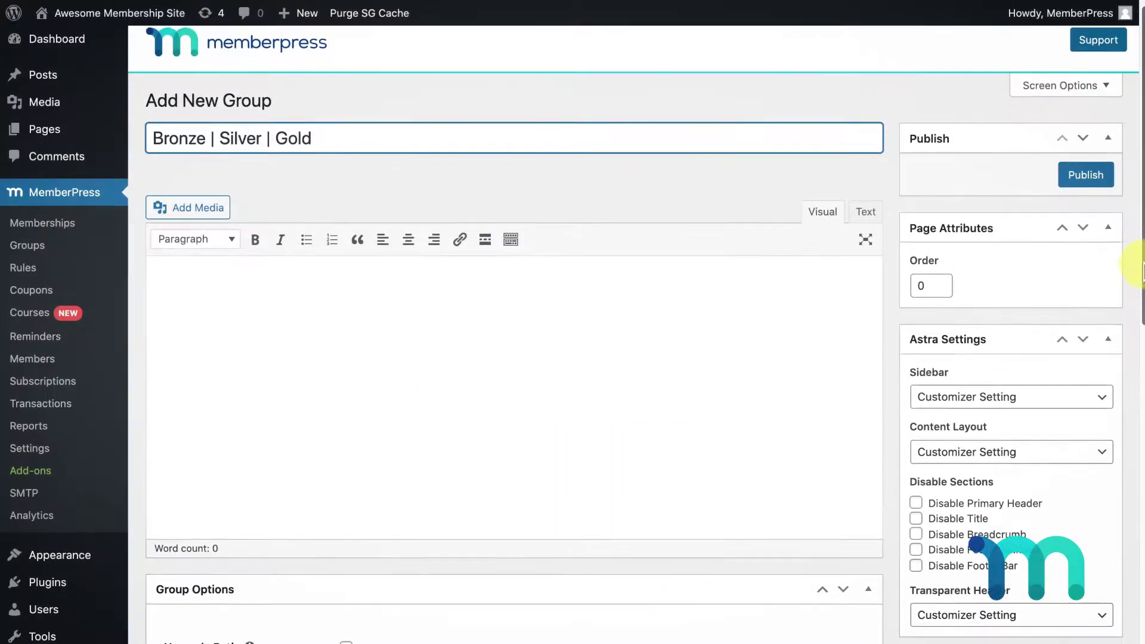
Step: Add Bronze, Silver and Gold as the group's memberships in rows 1, 2 and 3
scroll(1125, 299, down, 5)
drag(1142, 343, 1143, 504)
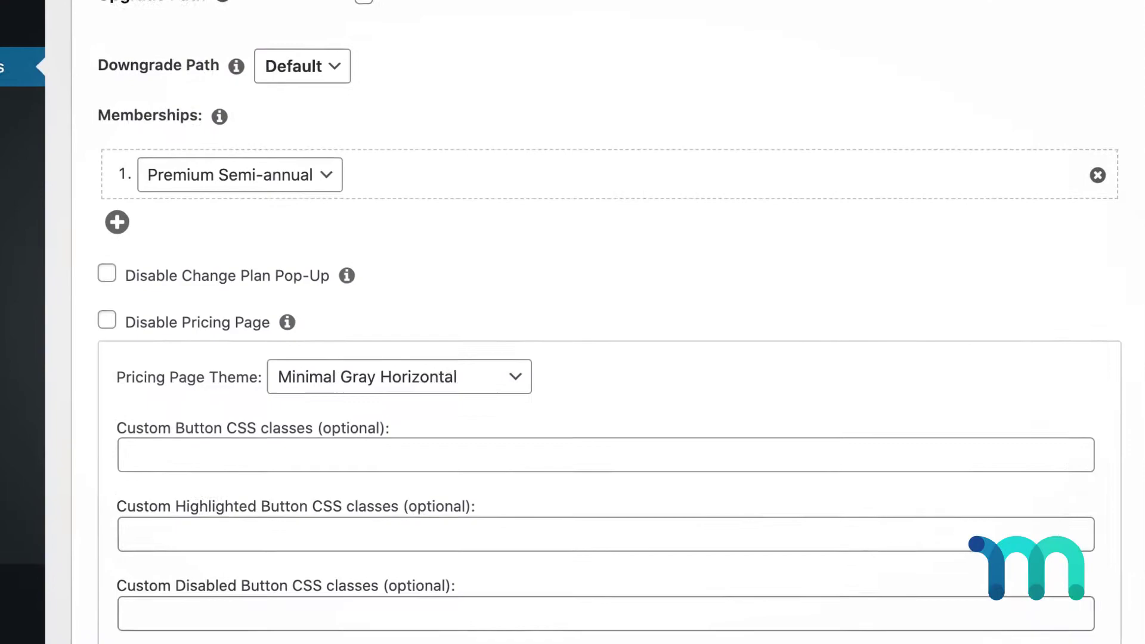
click(332, 118)
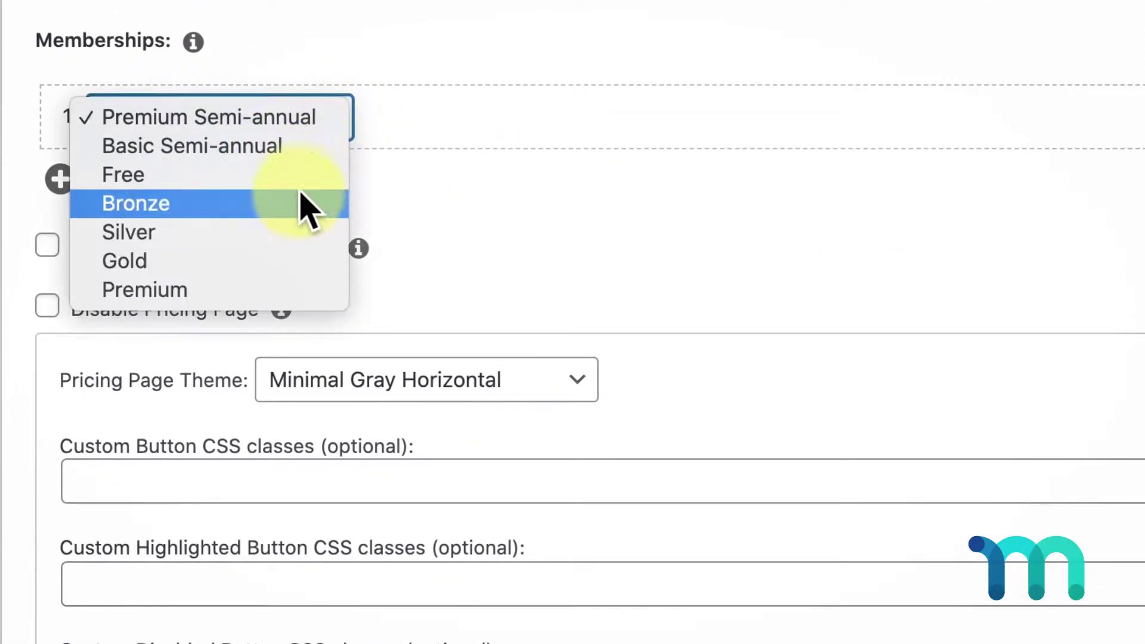
click(307, 202)
click(64, 179)
click(337, 194)
click(328, 307)
click(60, 248)
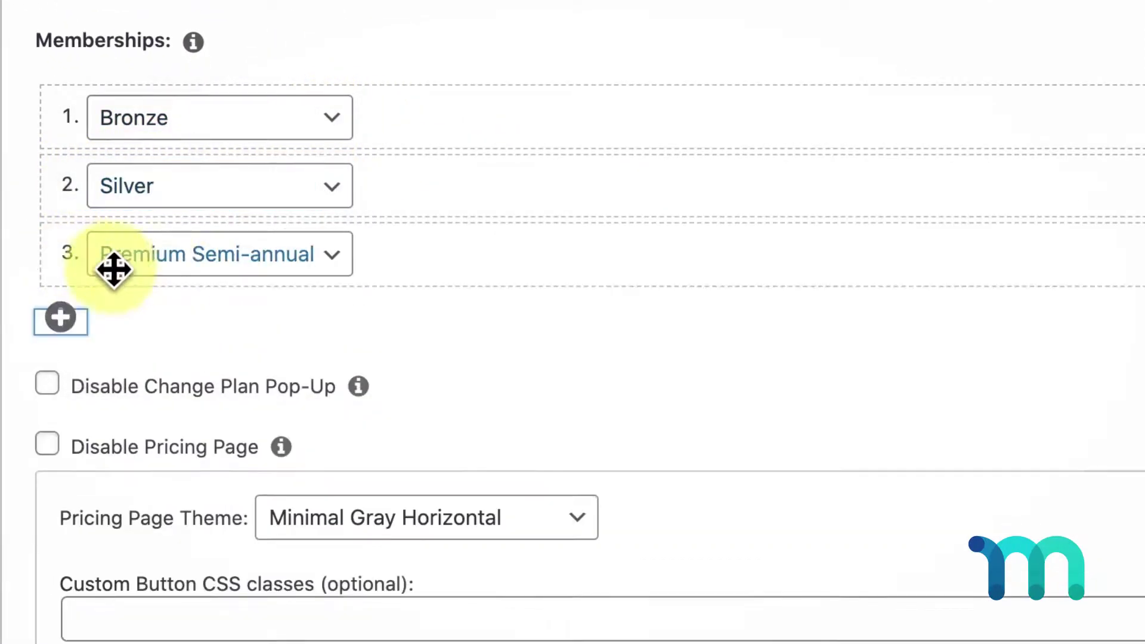
click(113, 263)
click(206, 398)
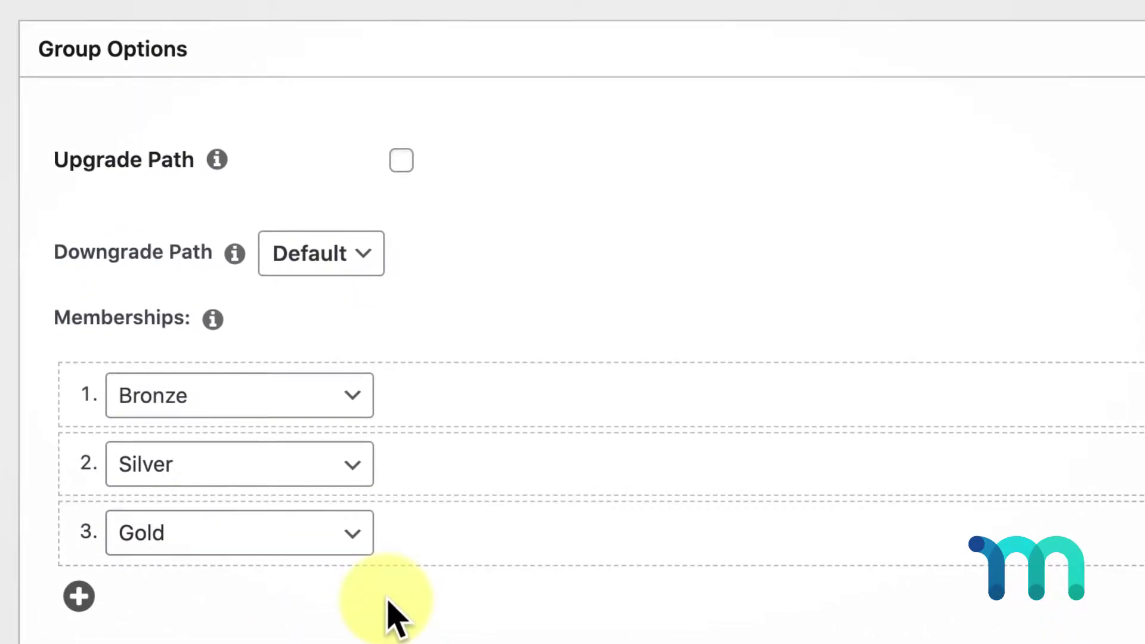
Step: Tick the group's Upgrade Path option, then untick it again
click(402, 161)
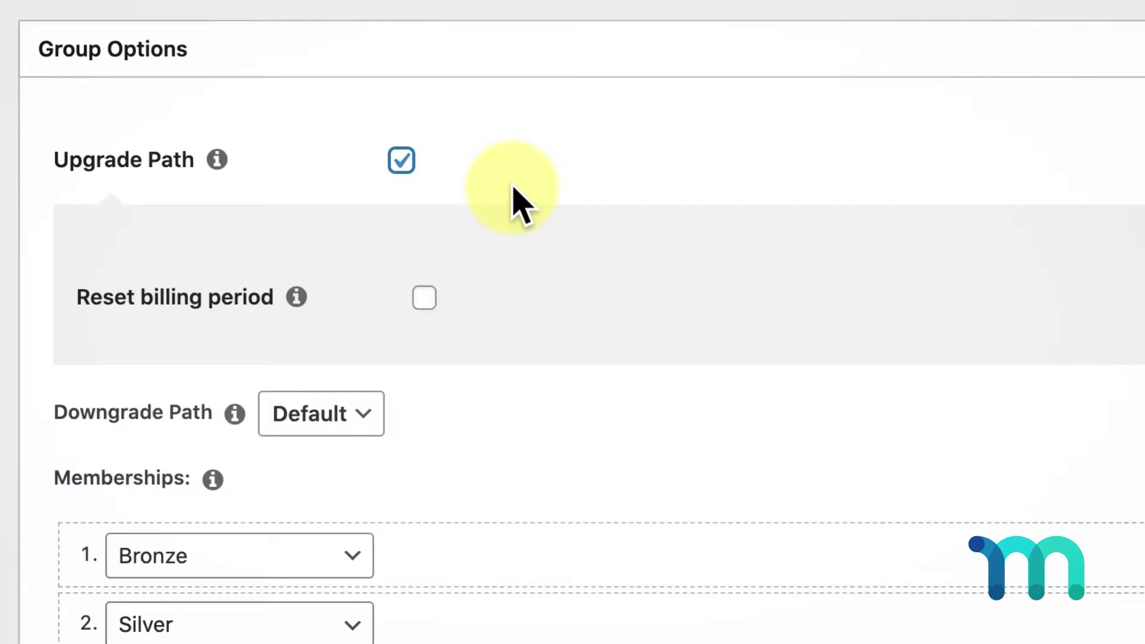
click(401, 164)
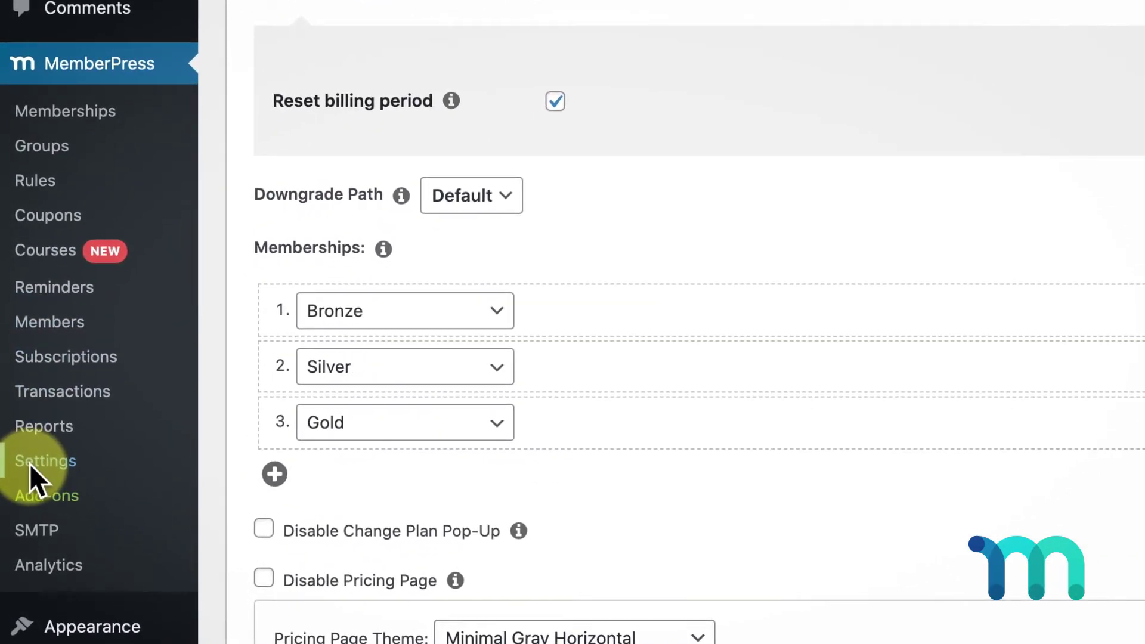
Step: In MemberPress Settings' Account tab, turn off pro-rating subscription prices when a member upgrades
click(30, 464)
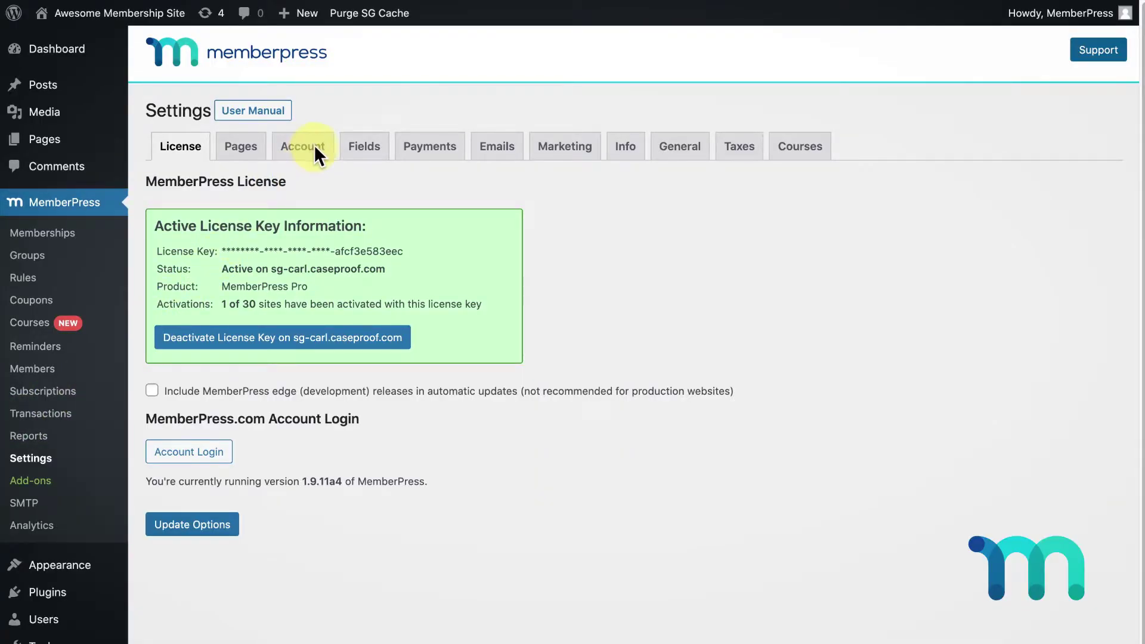
click(313, 145)
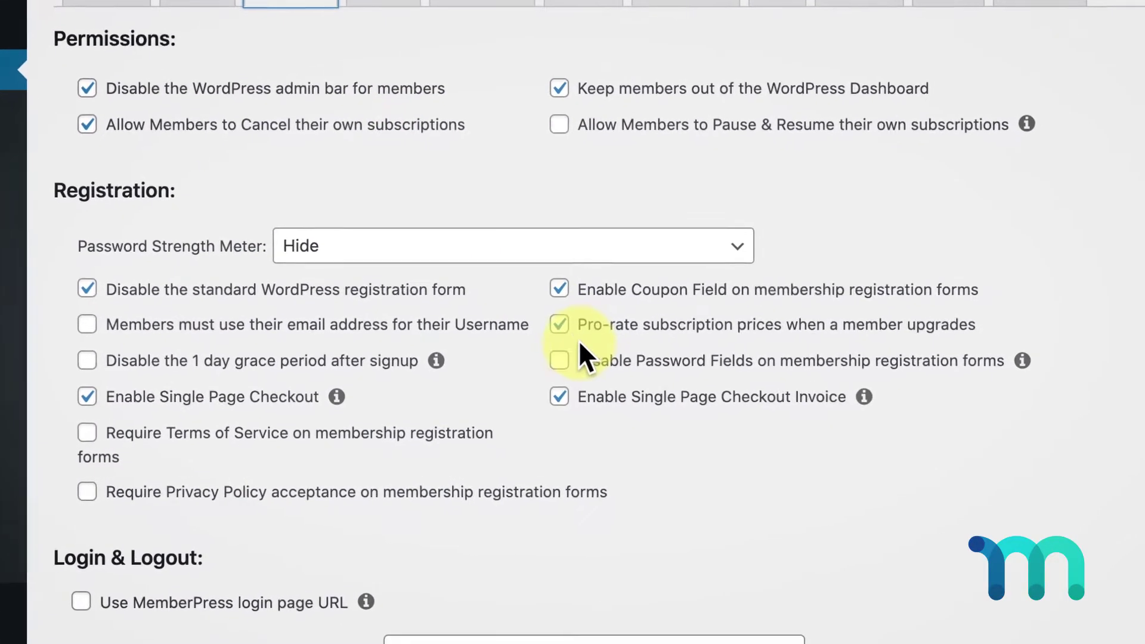
click(572, 321)
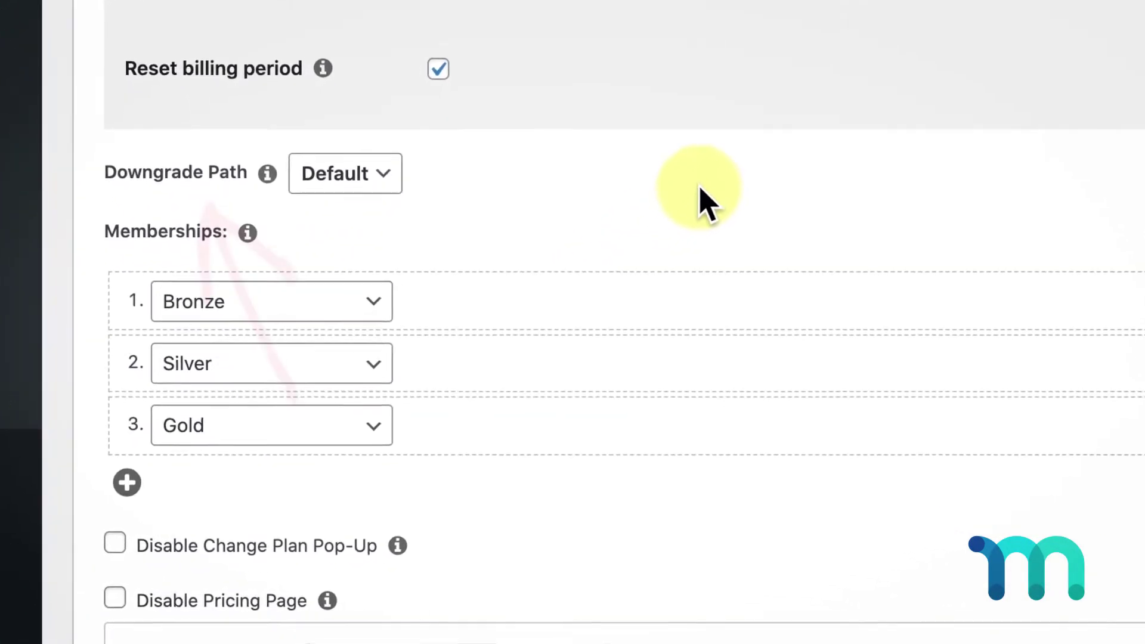
Step: Set the group's Downgrade Path from Default to Bronze
click(390, 174)
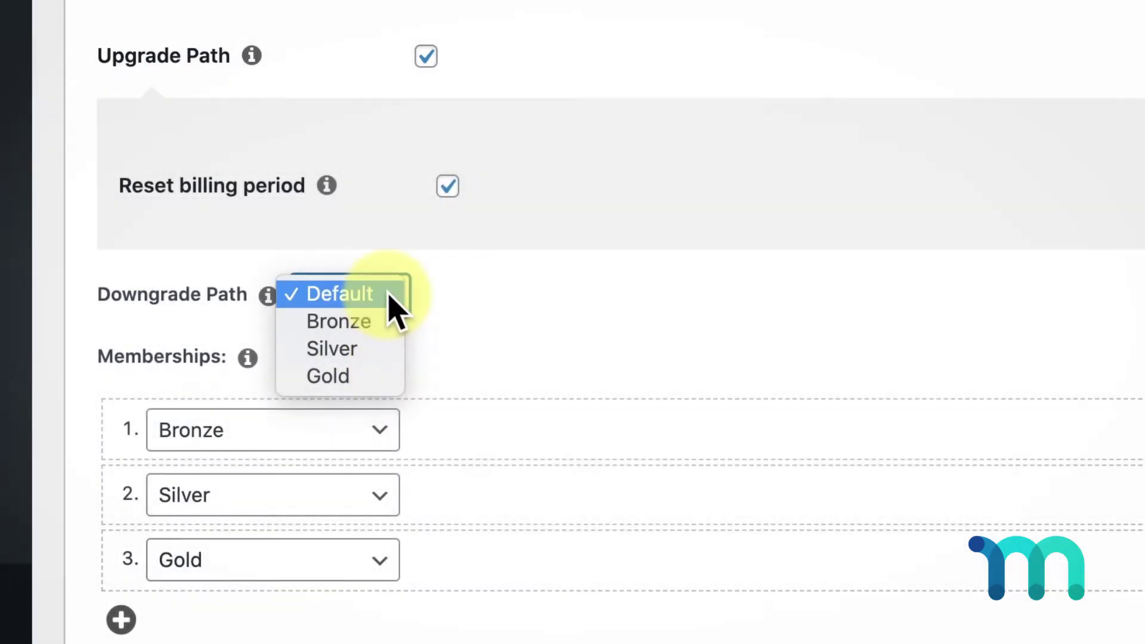
click(391, 294)
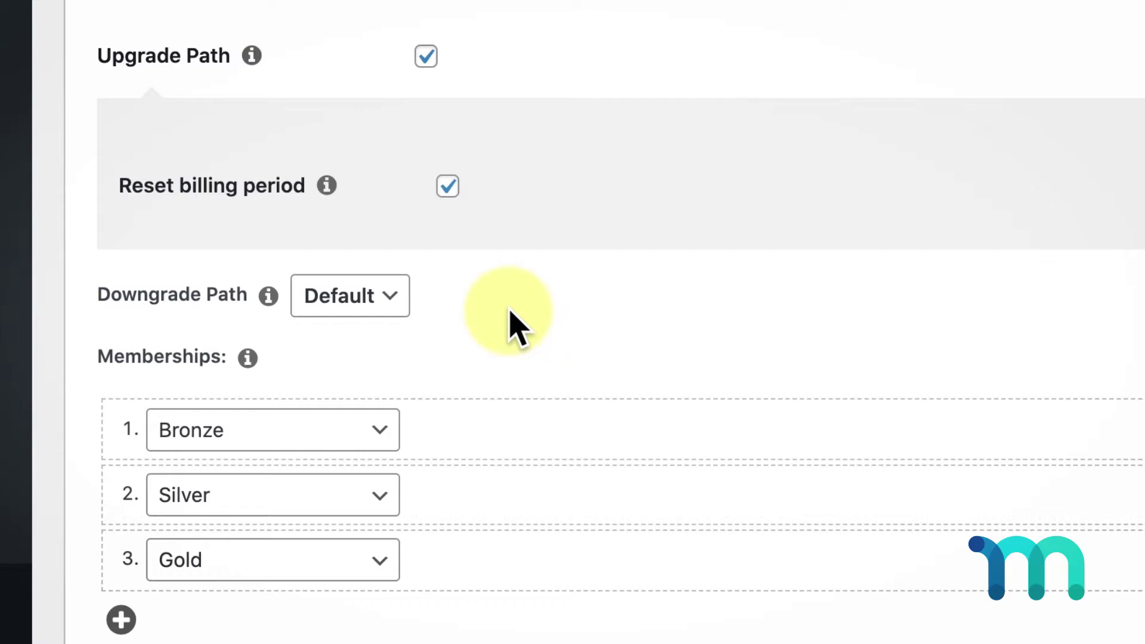
click(399, 294)
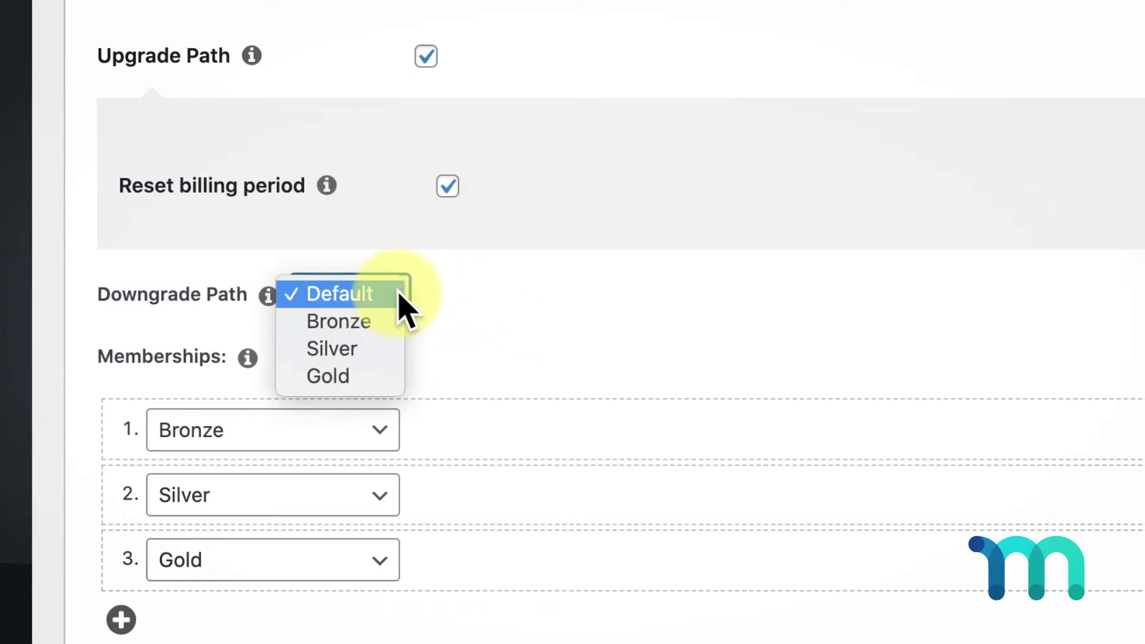
click(398, 292)
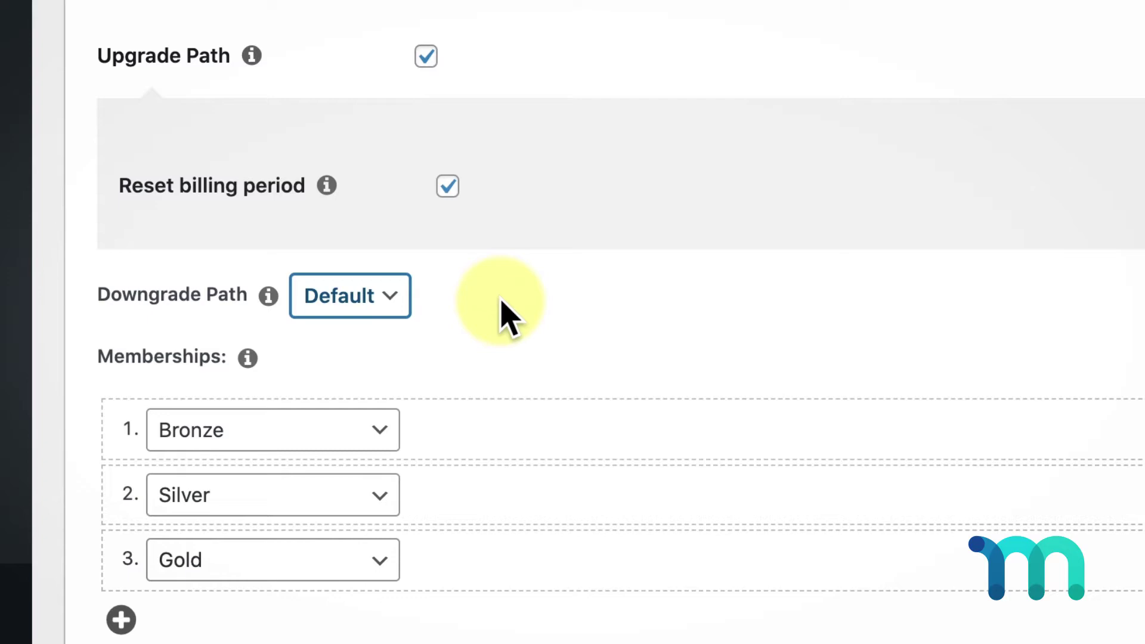
click(394, 296)
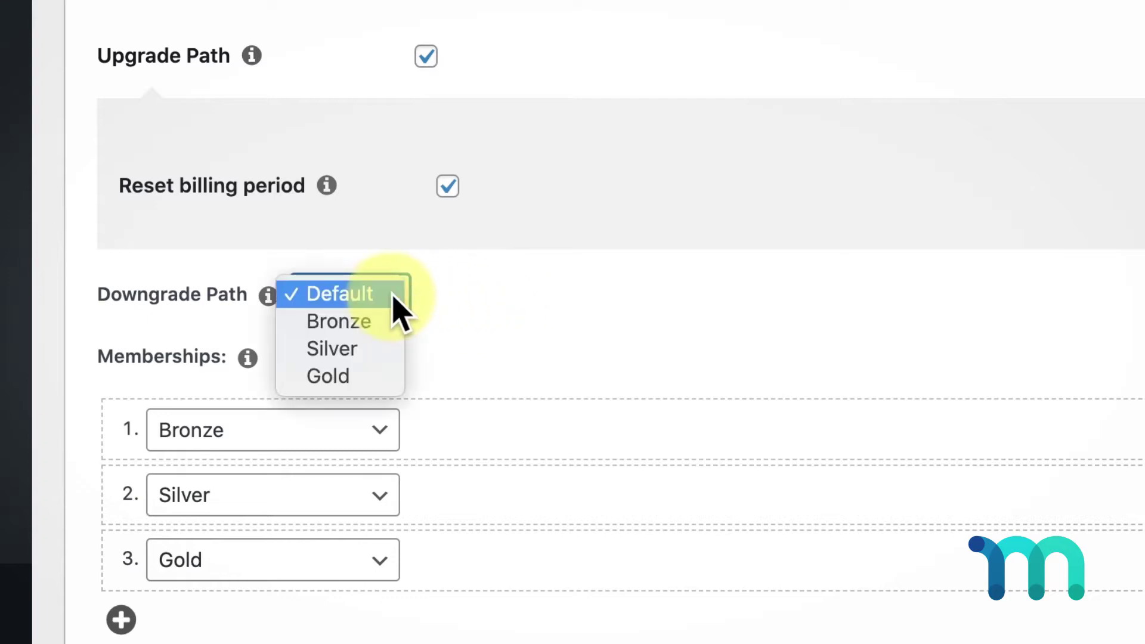
click(391, 321)
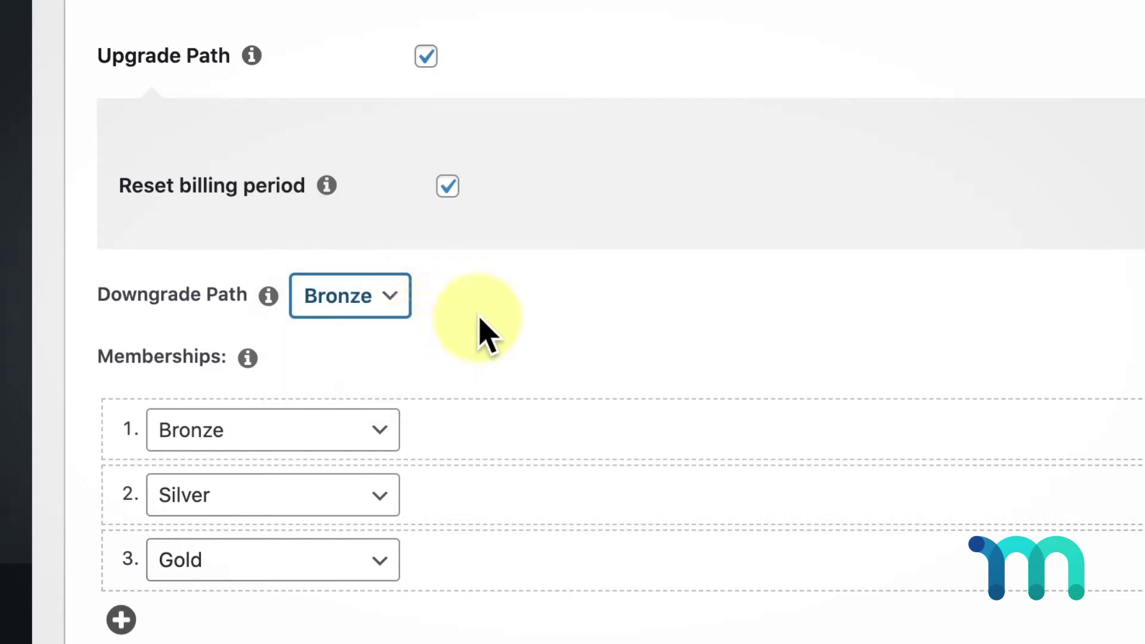
scroll(1119, 307, down, 7)
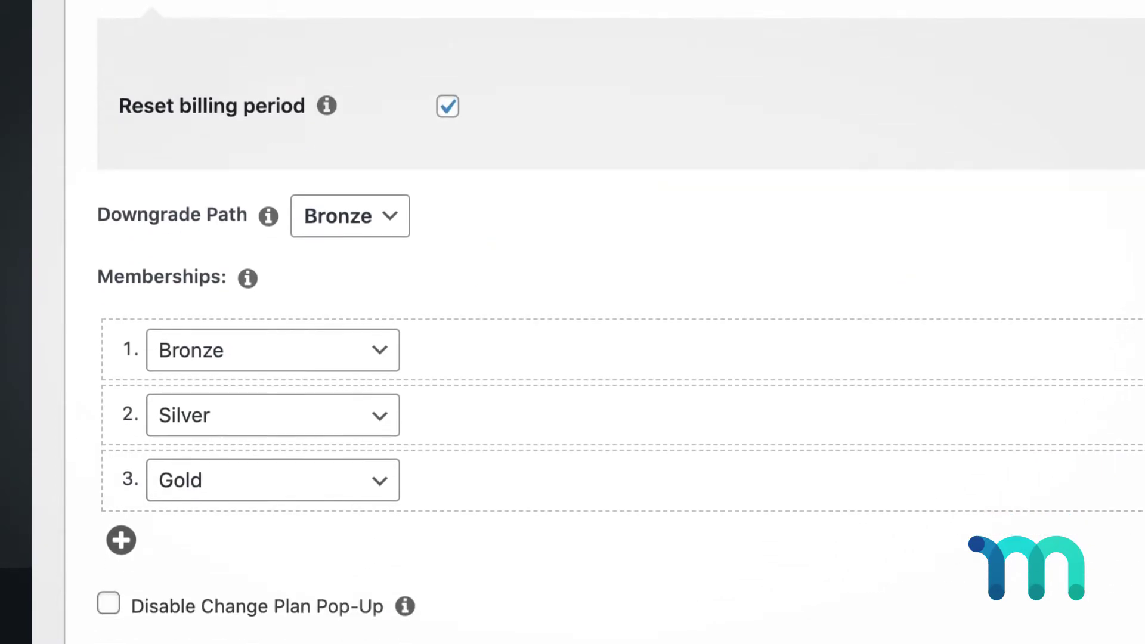
scroll(603, 322, down, 3)
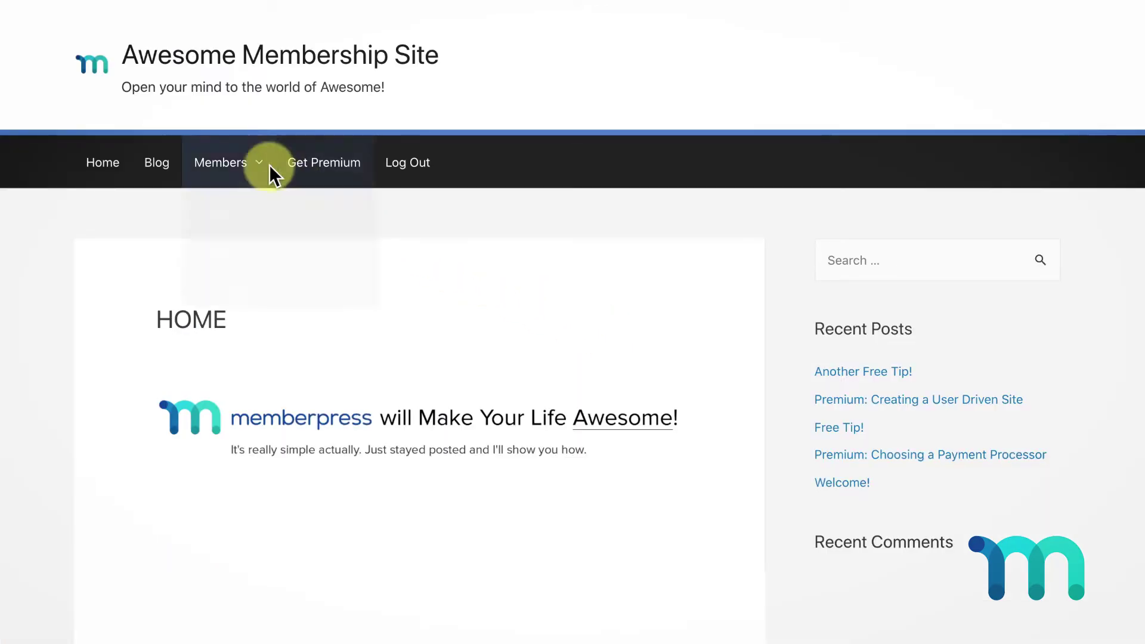
Step: From the site's Account subscriptions, change the Silver subscription to the Gold ($55 / Year) plan
mouse_move(269, 164)
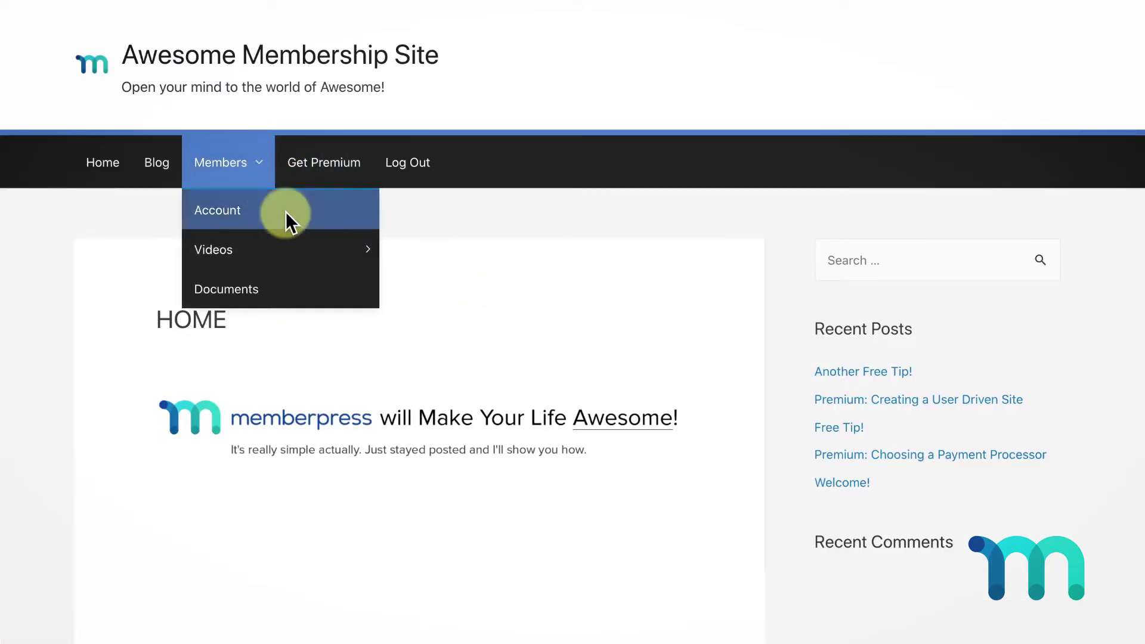
click(286, 216)
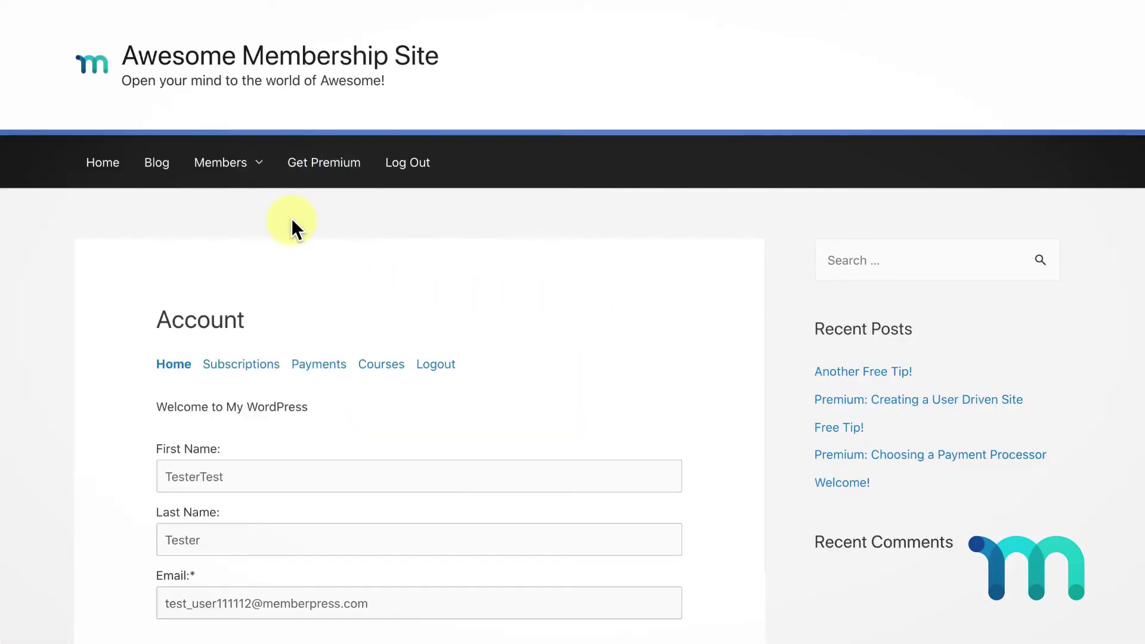
click(256, 360)
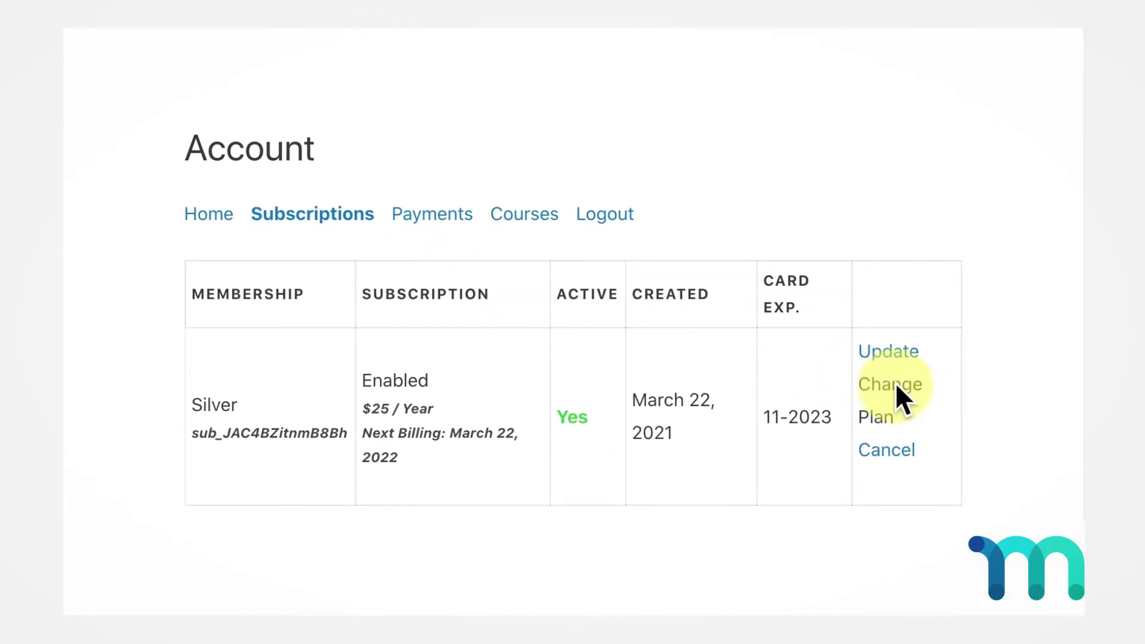
click(900, 385)
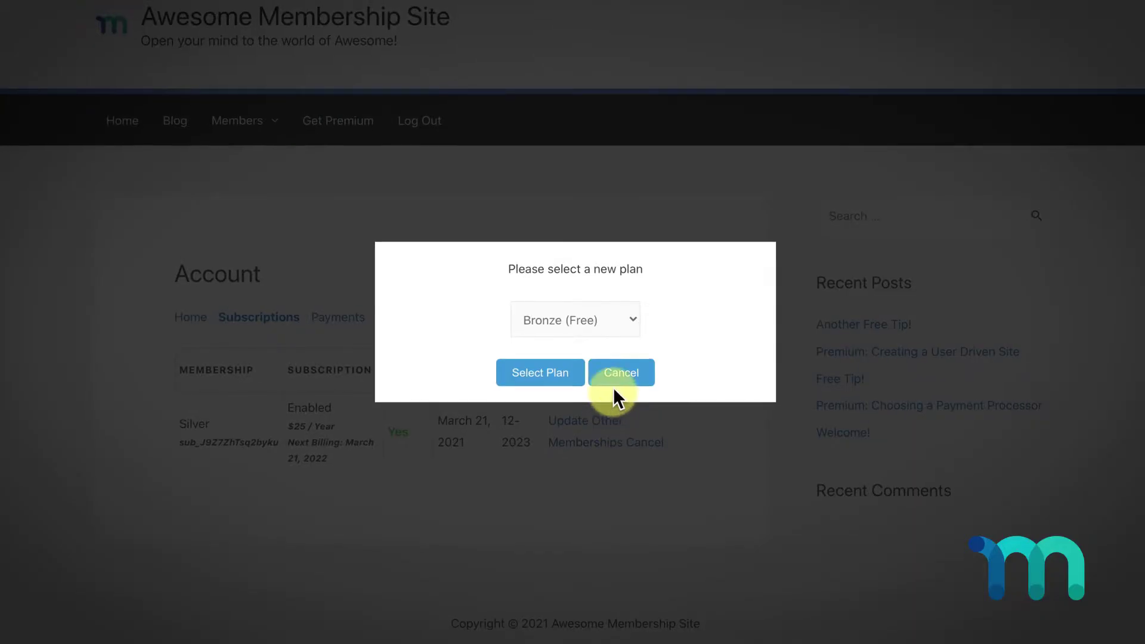
click(631, 322)
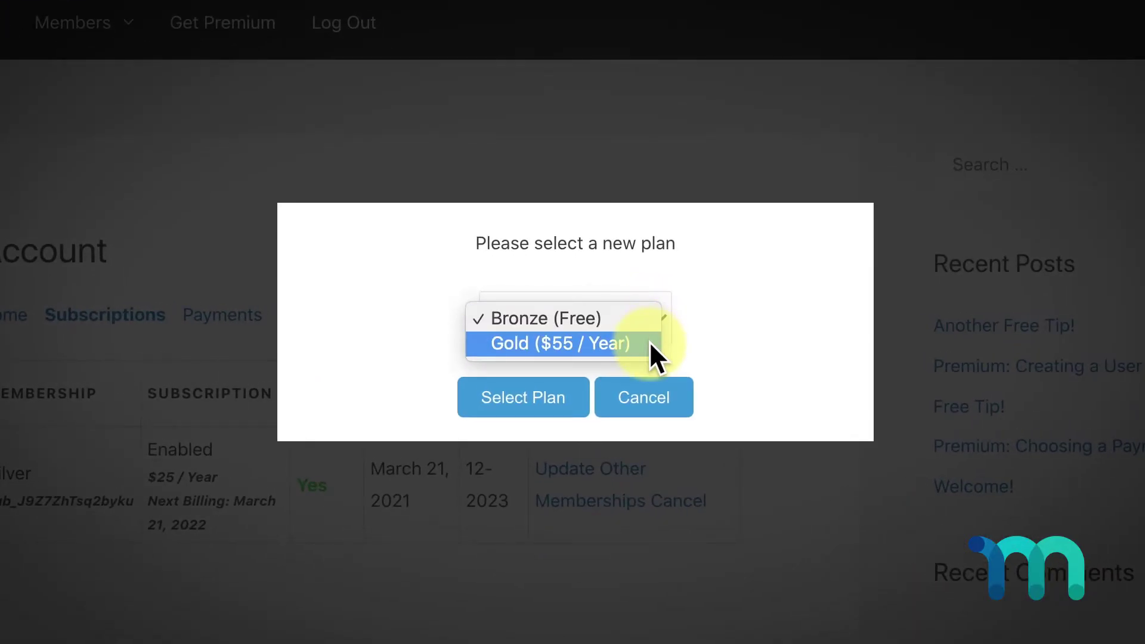
click(650, 341)
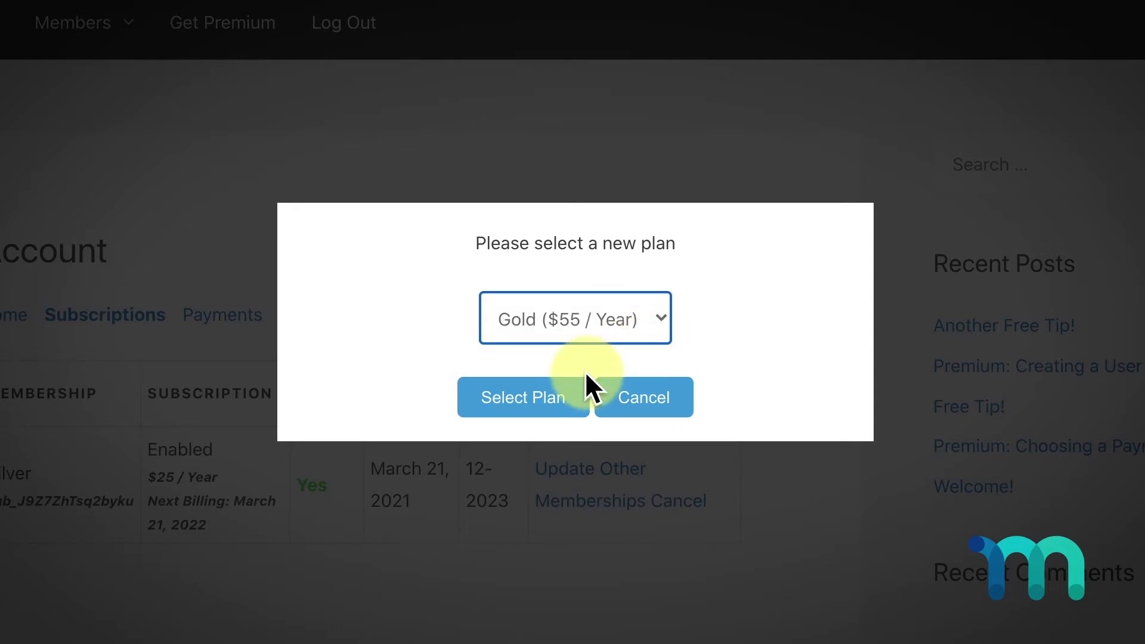
click(528, 401)
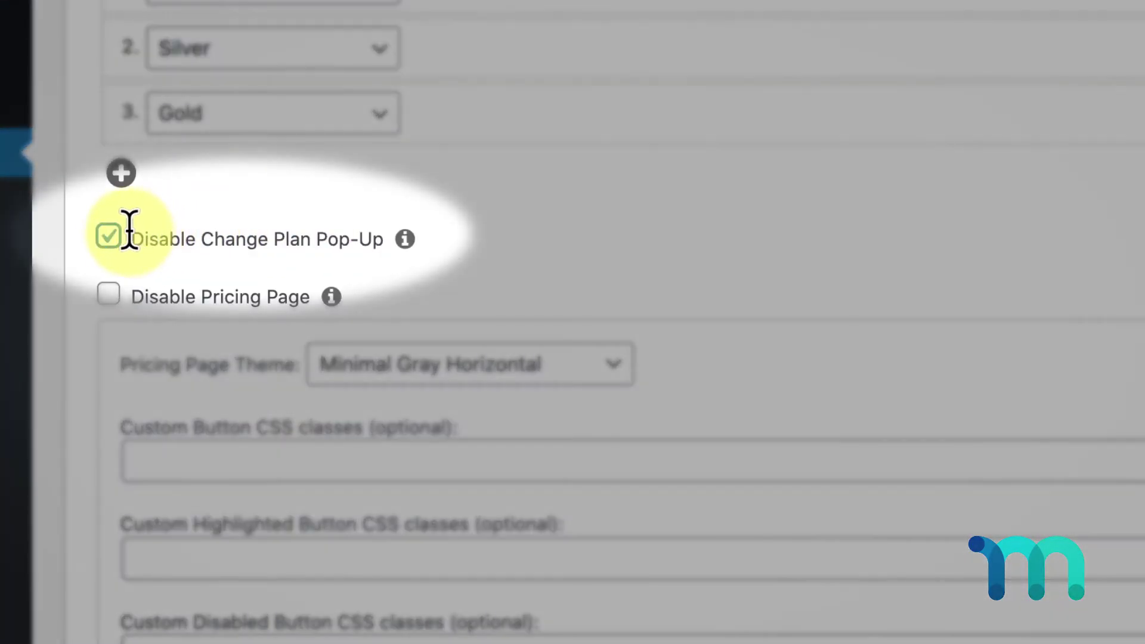
click(110, 236)
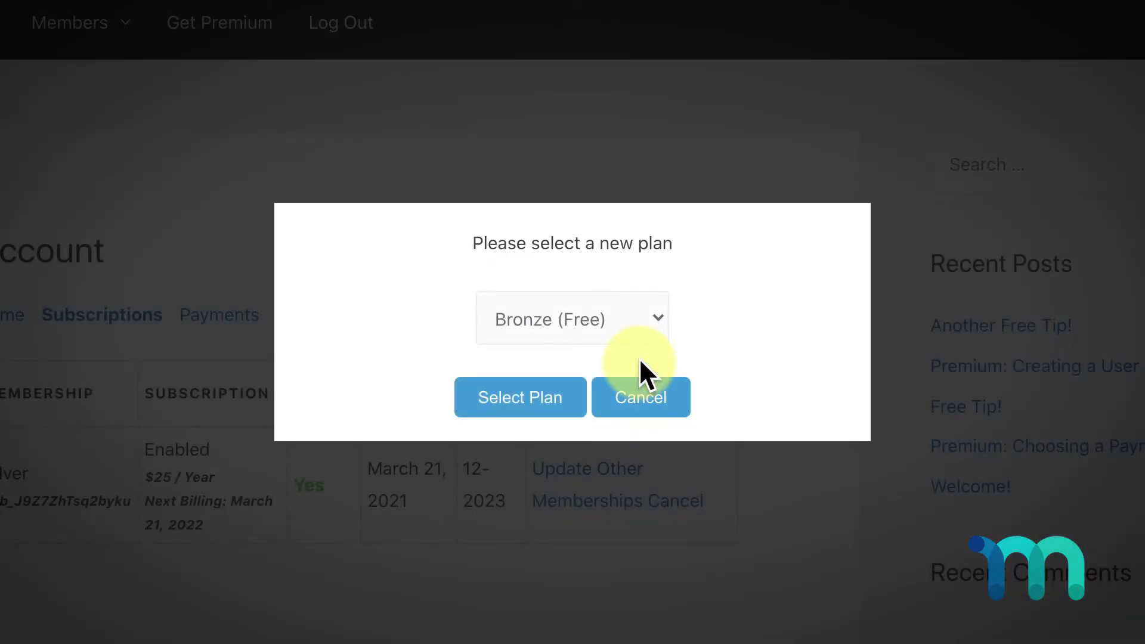
click(649, 315)
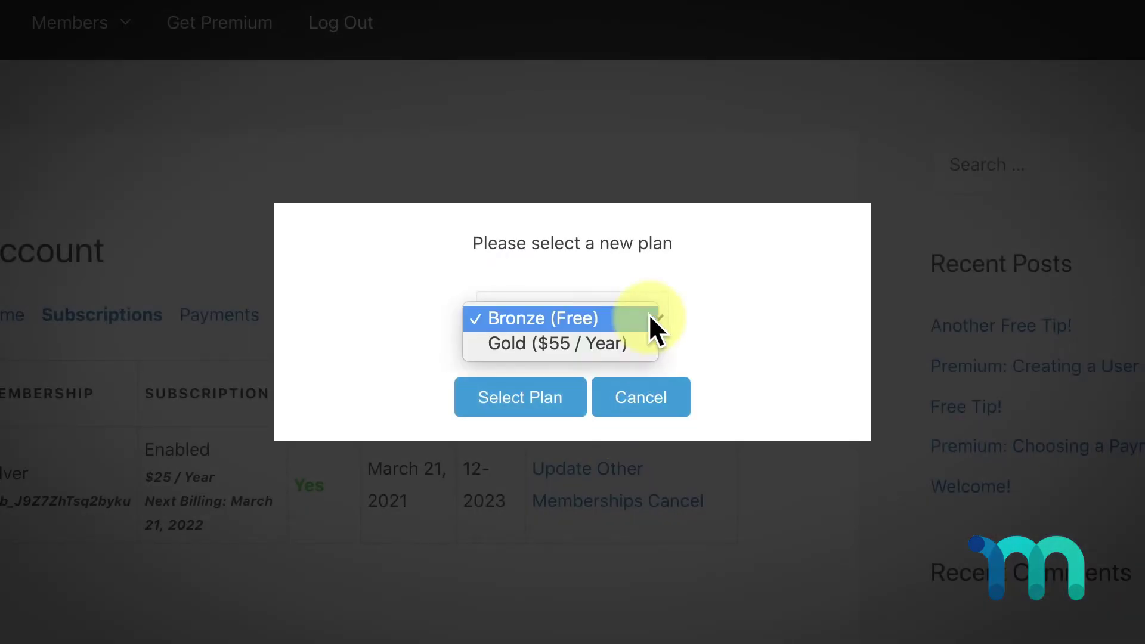
click(647, 345)
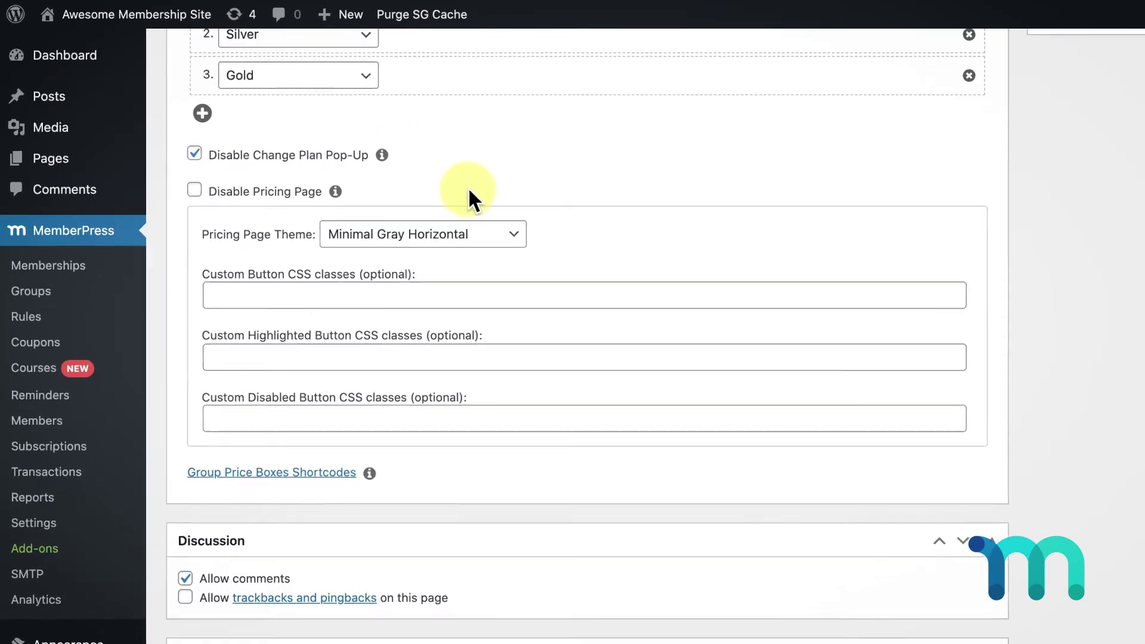
Step: Set the pricing page theme to Clean and enter 'button button-red' as the button classes
click(513, 233)
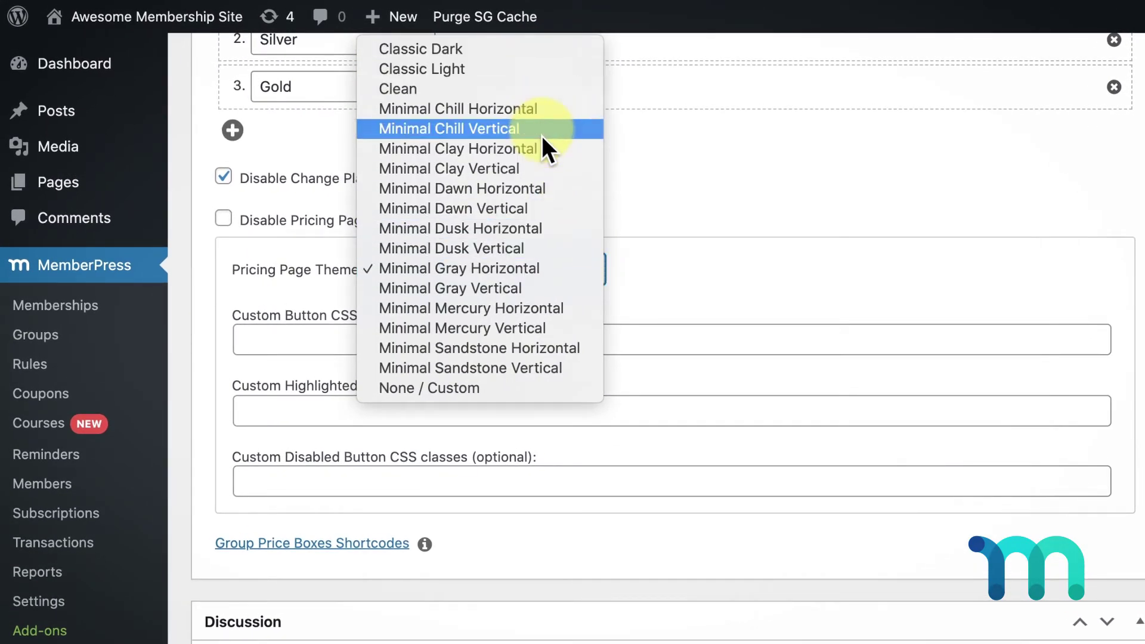
click(515, 89)
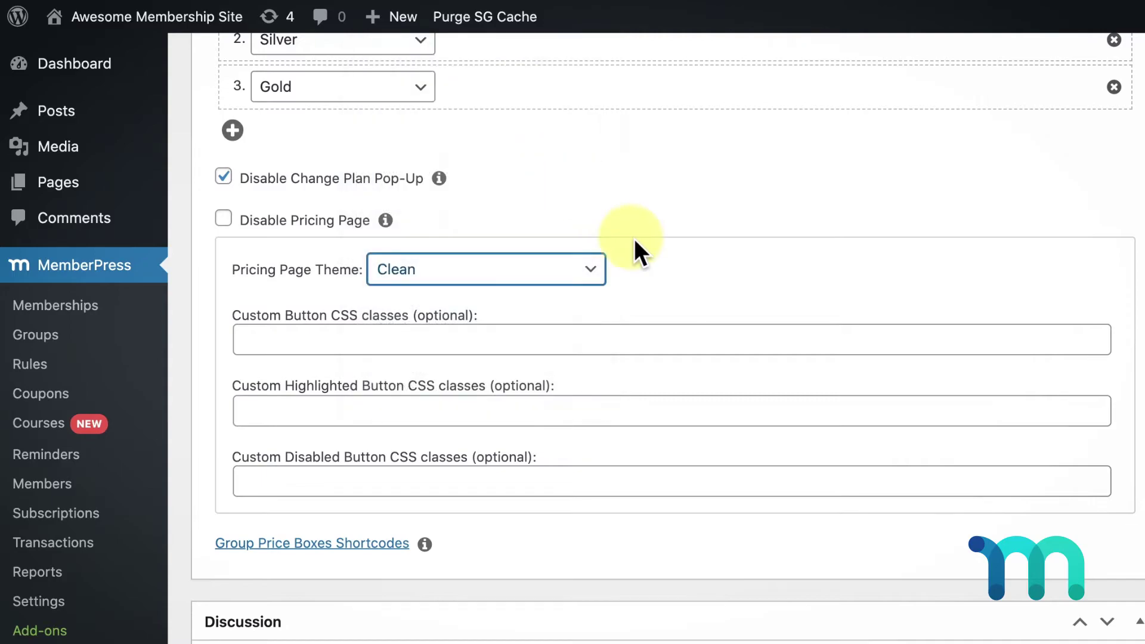
text(button button-red)
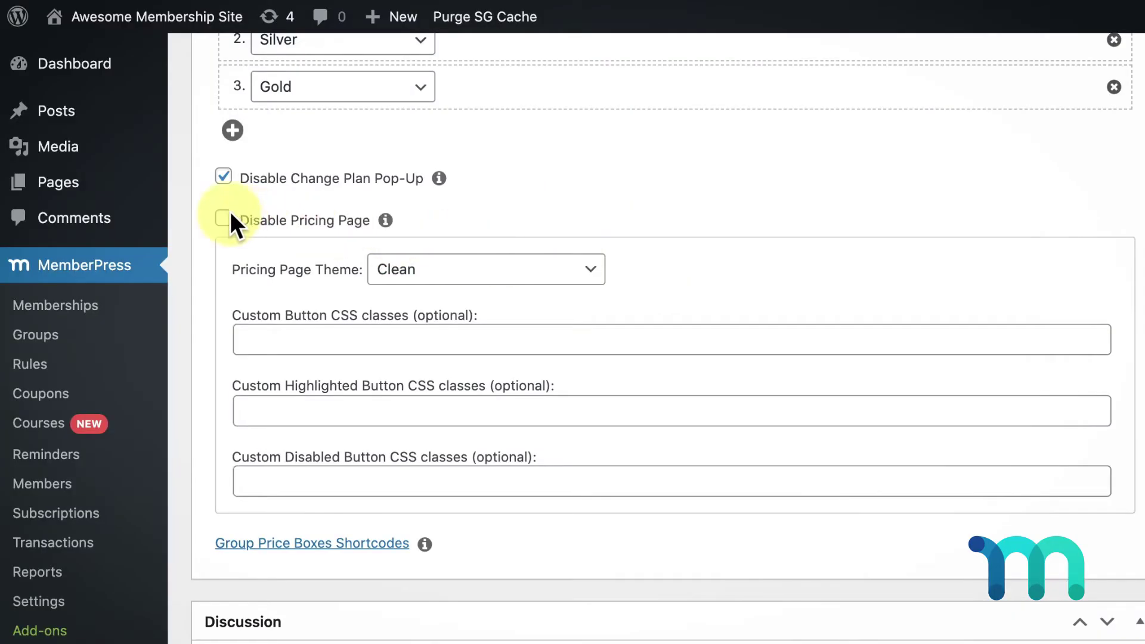
click(224, 218)
click(330, 285)
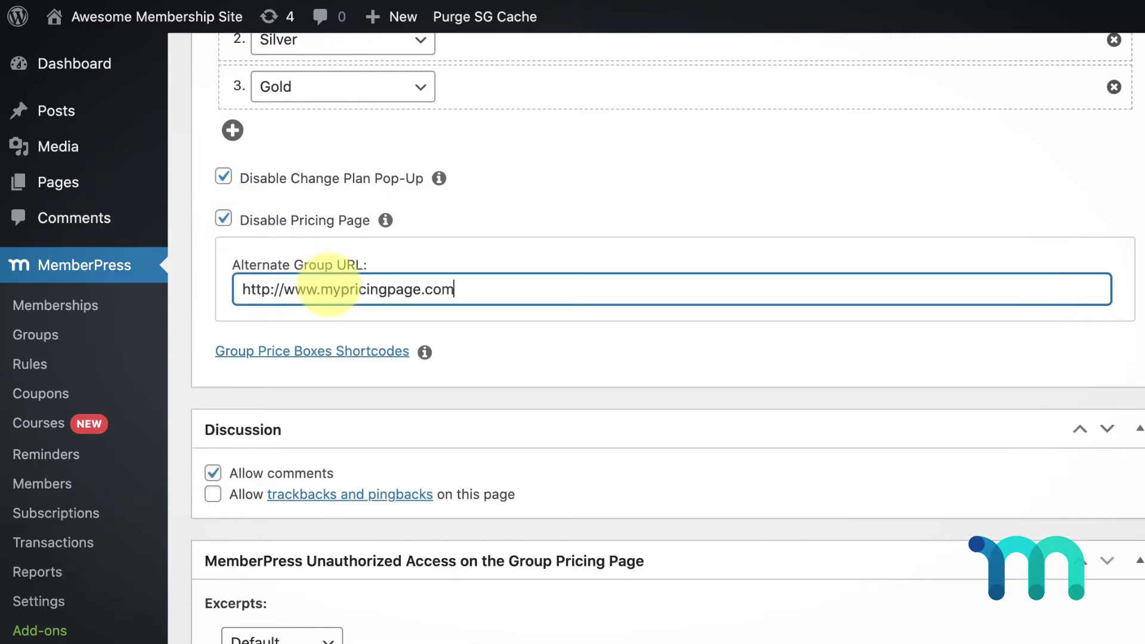
click(591, 350)
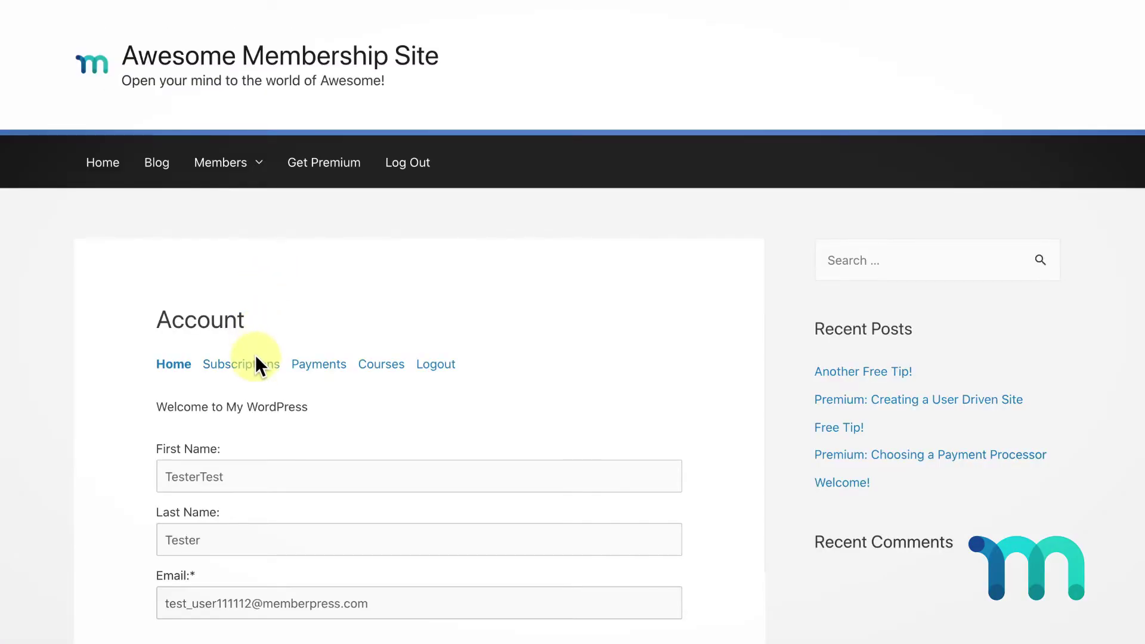
click(255, 360)
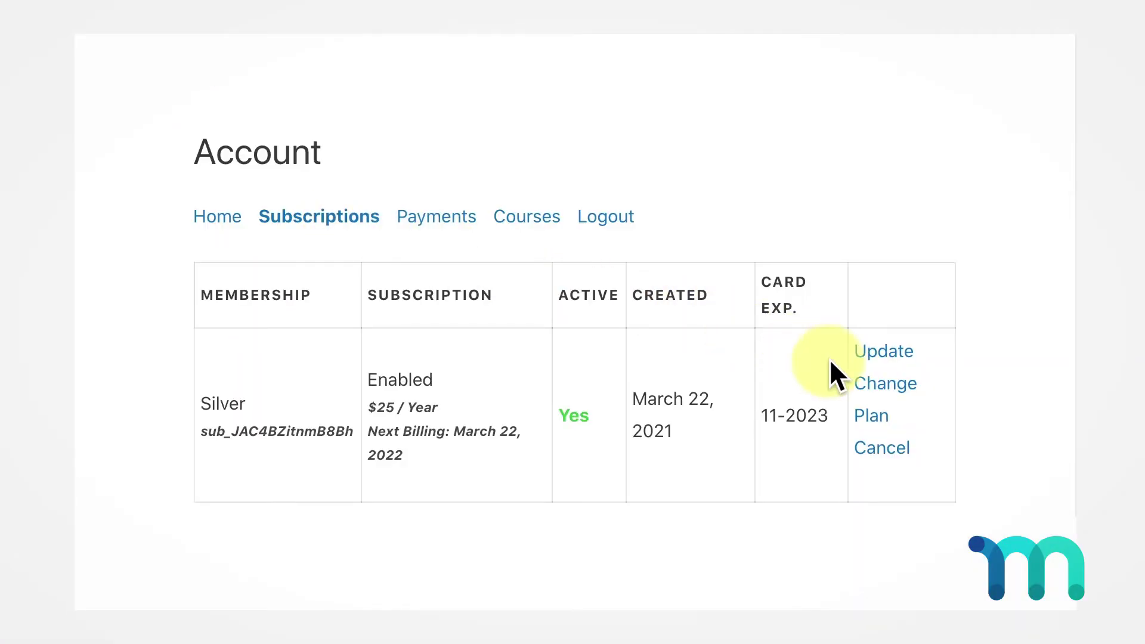
click(889, 385)
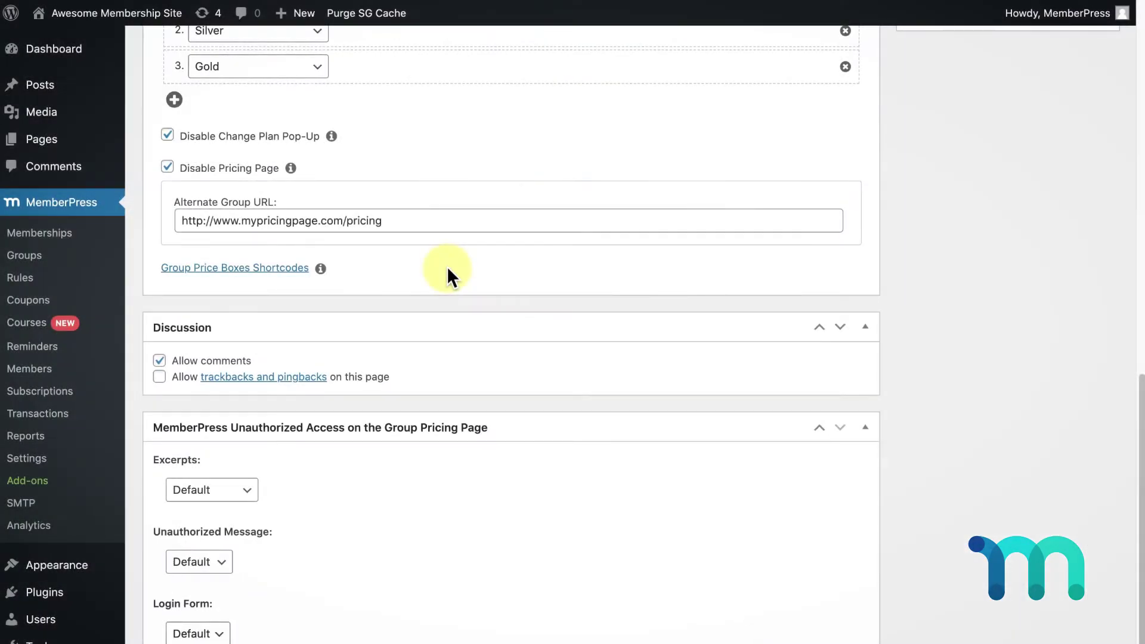
Step: Copy the [mepr-group-price-boxes] shortcode and paste it into the group's description
click(293, 263)
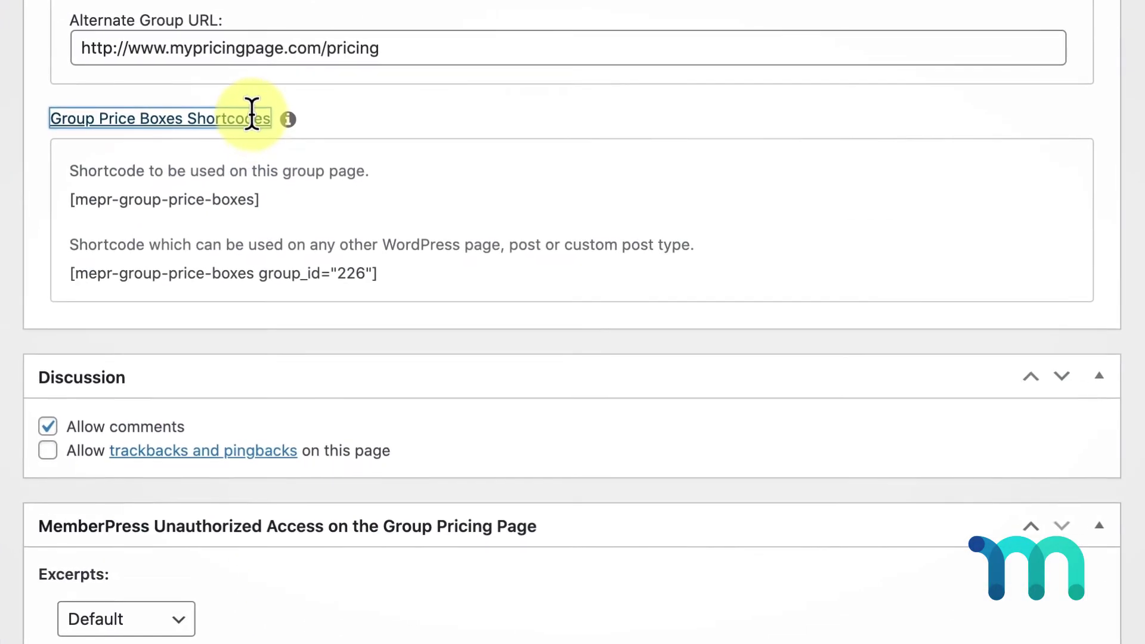
drag(262, 199, 80, 200)
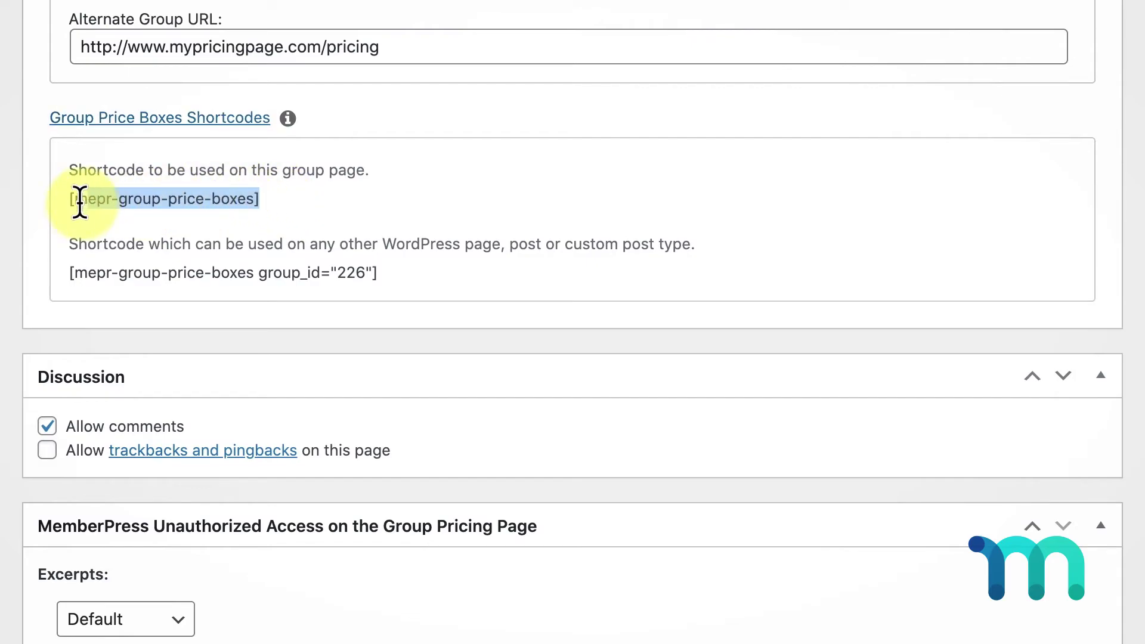
scroll(572, 322, up, 10)
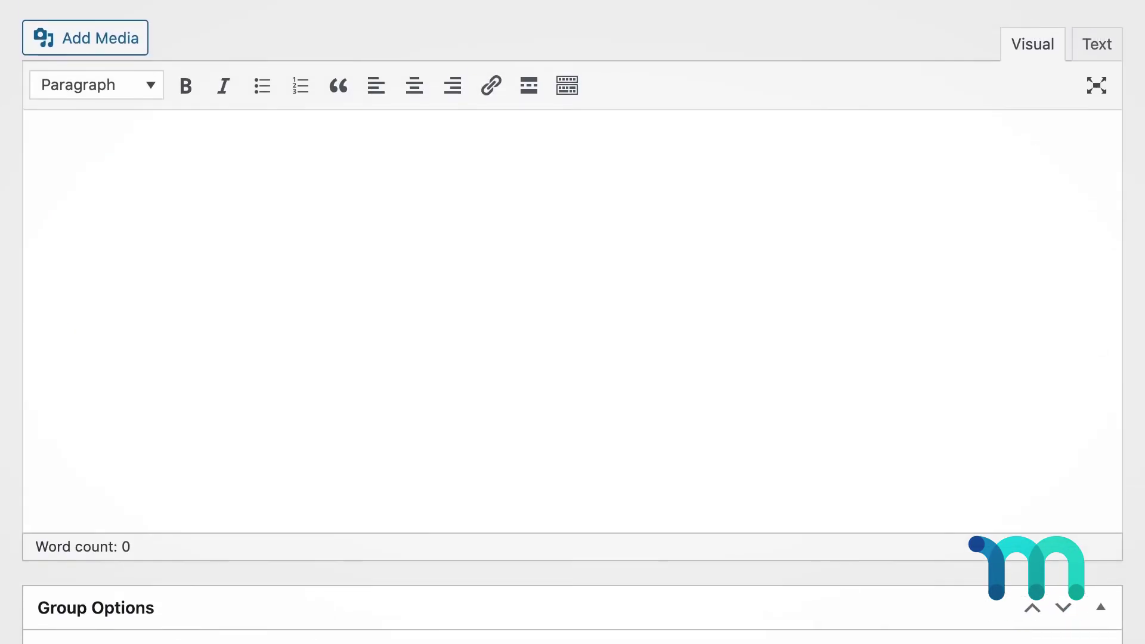
click(405, 218)
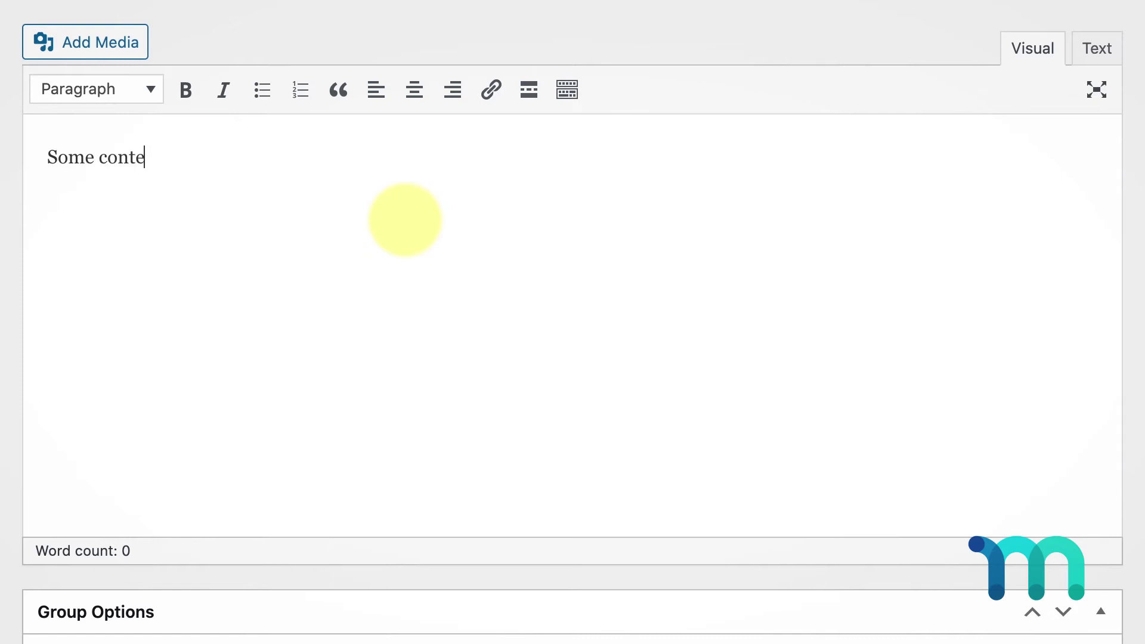
text([mepr-group-price-boxes])
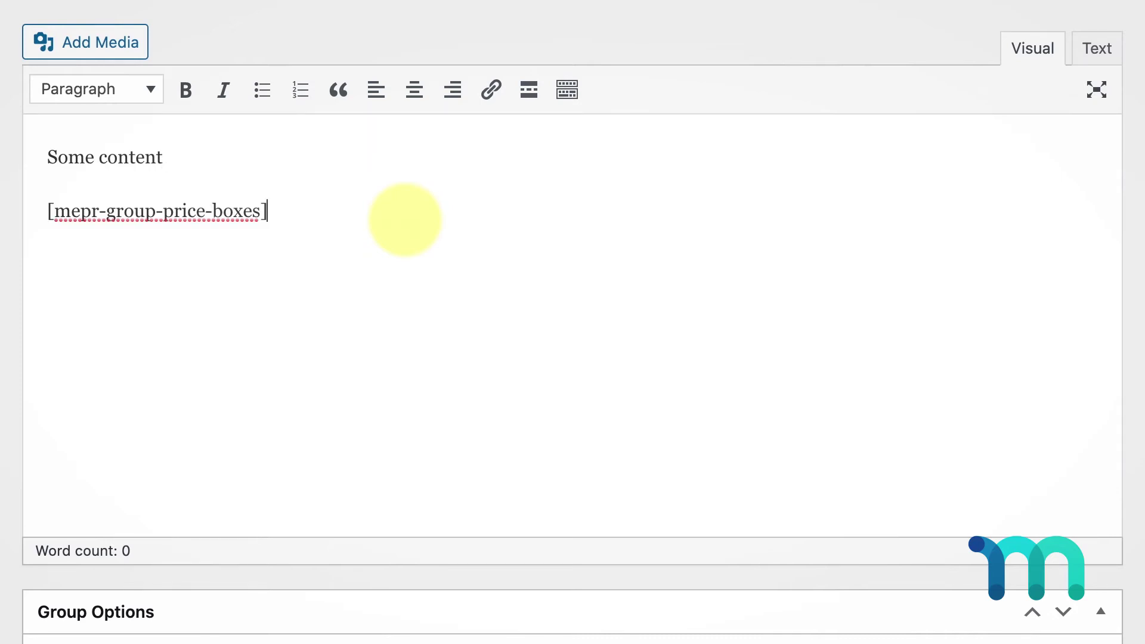
text(tent)
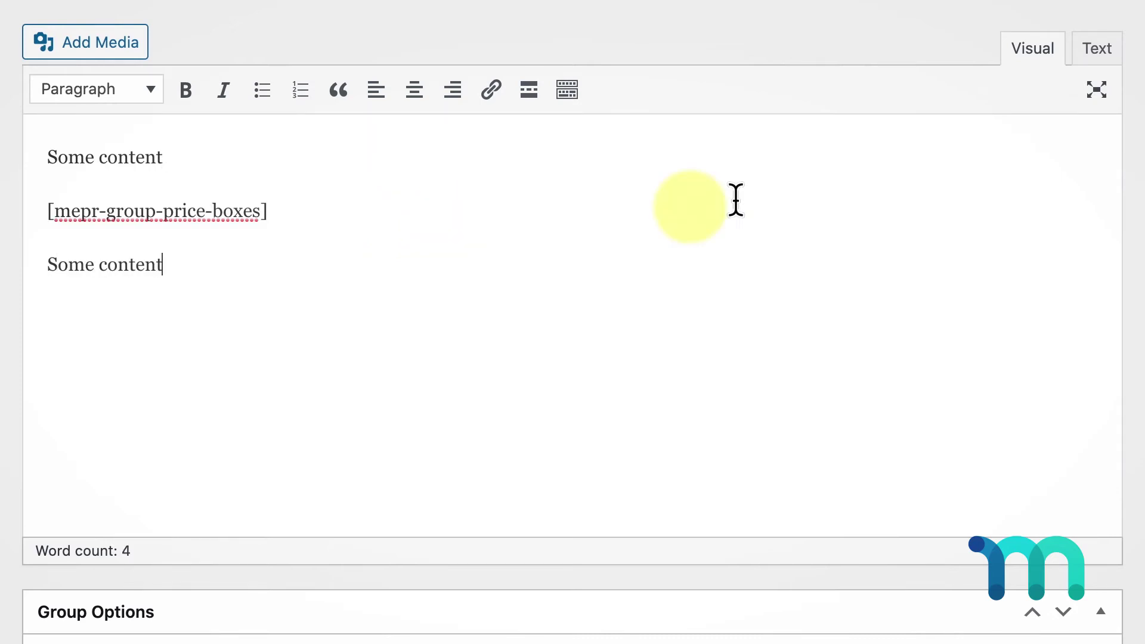
scroll(734, 199, down, 10)
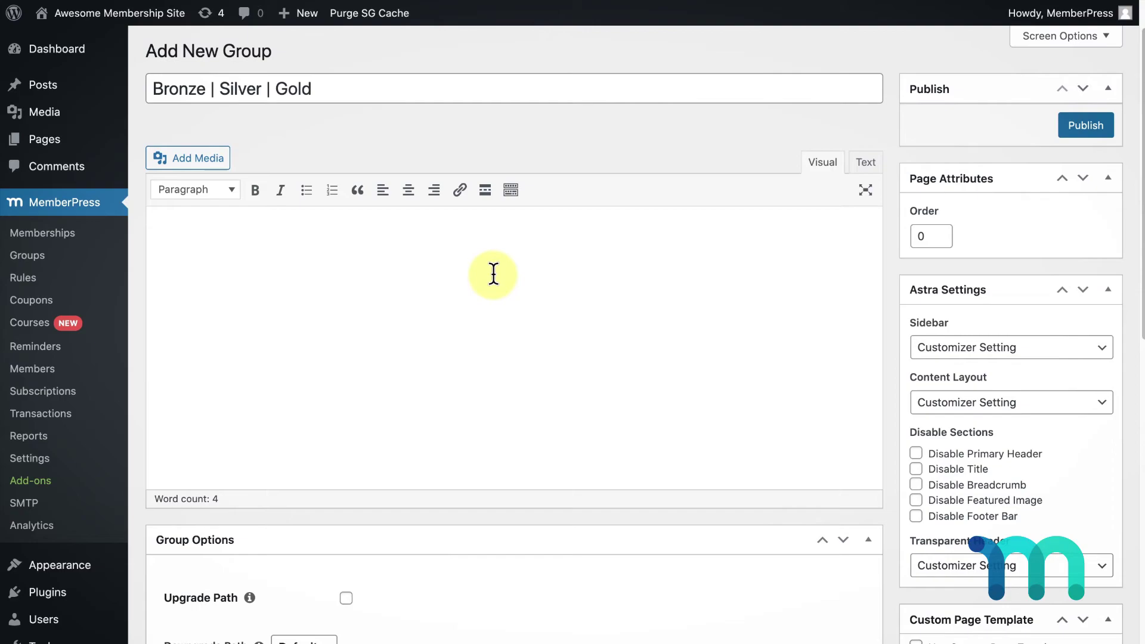
Step: Publish the Bronze | Silver | Gold group at the /plans/bronze-silver-gold/ permalink
click(1086, 127)
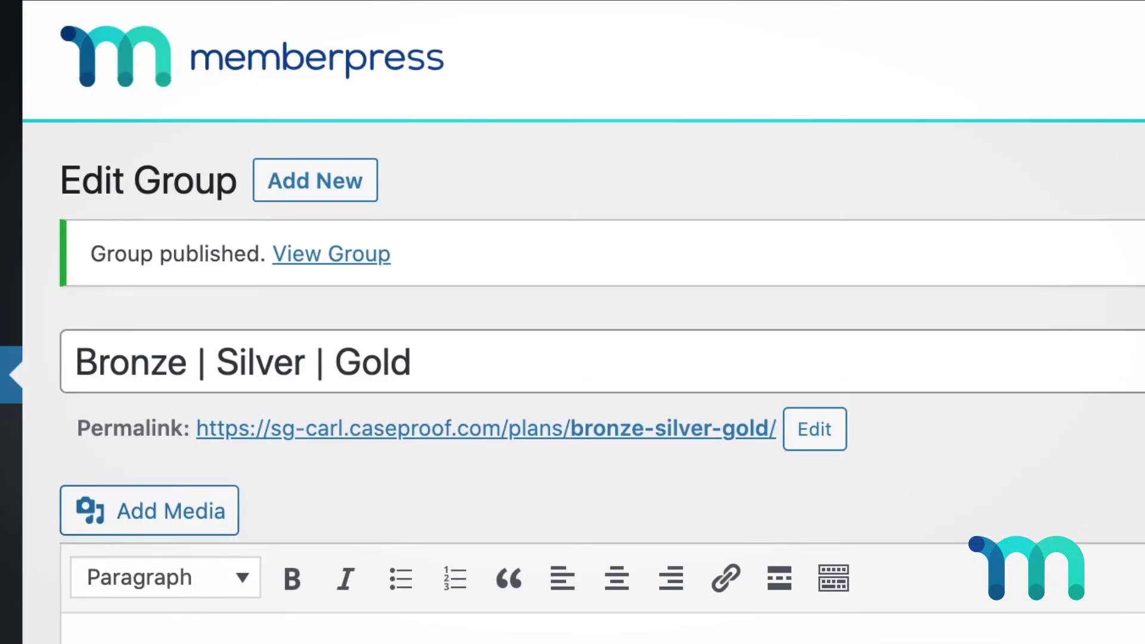